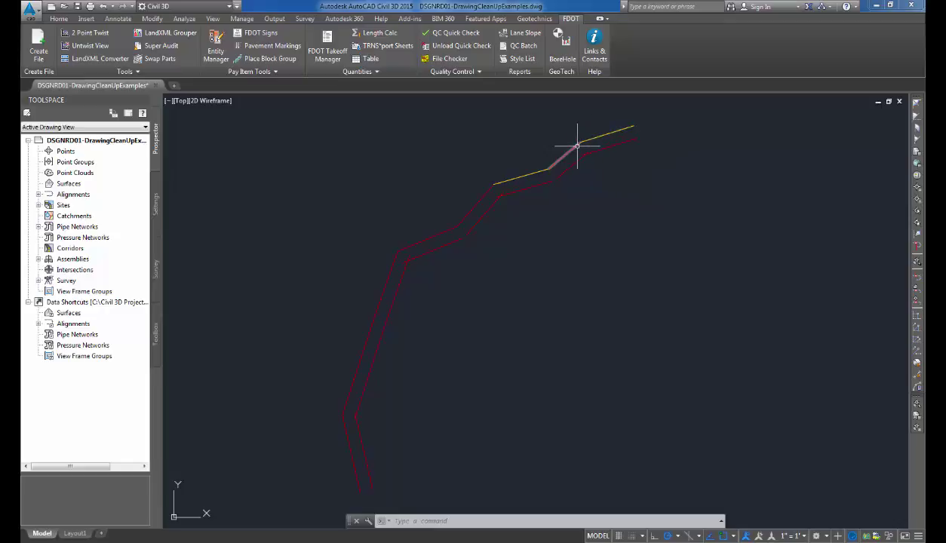
Inspect the red segments, then launch Drawing Cleanup from FDOT Quality Control
{"action": "scroll", "coordinate": [500, 194], "scroll_direction": "up", "scroll_amount": 2}
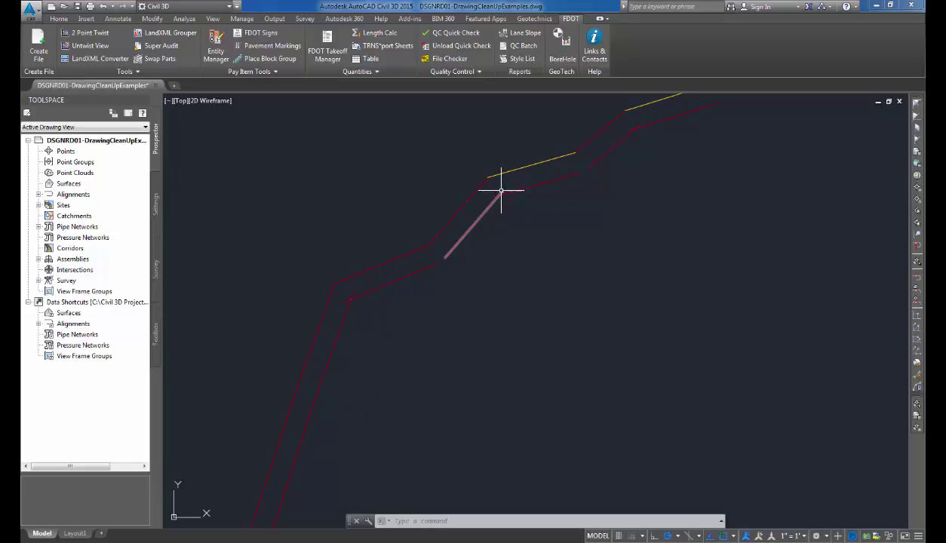
{"action": "middle_click_drag", "start_coordinate": [494, 197], "coordinate": [527, 217]}
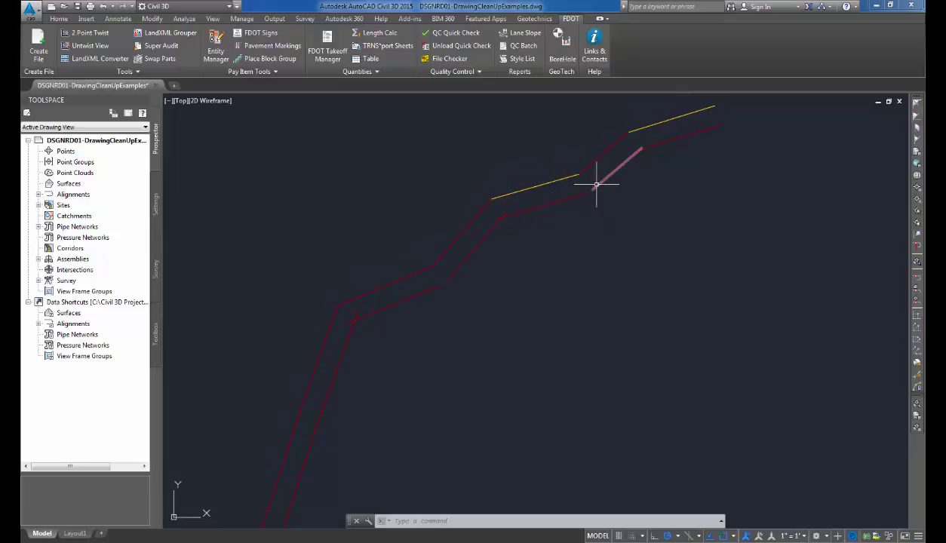
{"action": "scroll", "coordinate": [579, 207], "scroll_direction": "down", "scroll_amount": 3}
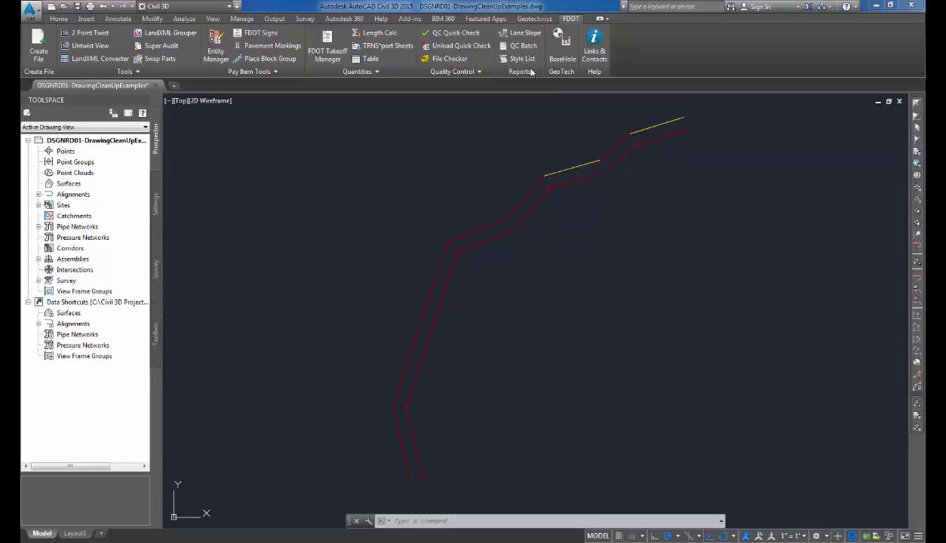
{"action": "left_click", "coordinate": [451, 72]}
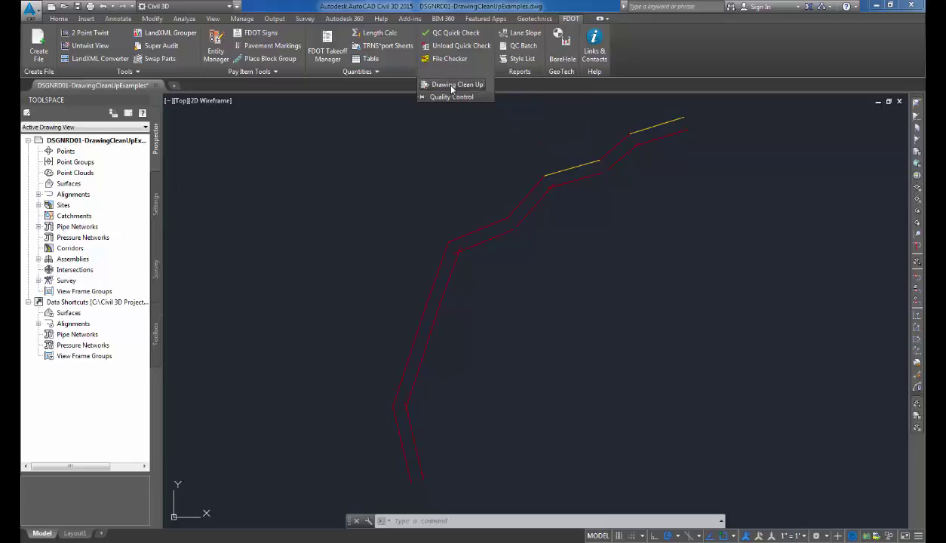
{"action": "left_click", "coordinate": [452, 85]}
{"action": "mouse_move", "coordinate": [462, 9]}
{"action": "left_mouse_down"}
{"action": "mouse_move", "coordinate": [469, 133]}
{"action": "mouse_move", "coordinate": [458, 160]}
{"action": "left_mouse_up"}
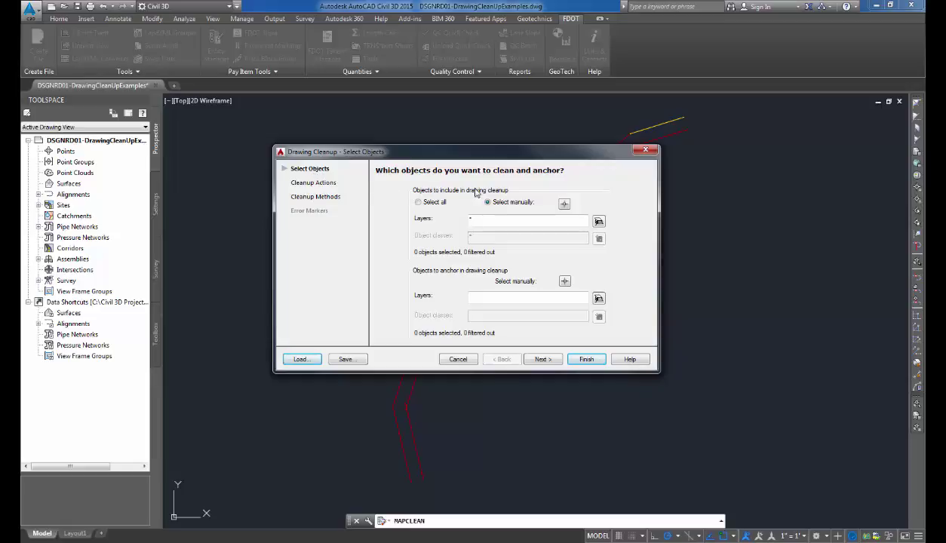
Manually window-select the 22 pieces of linework and advance to cleanup actions
{"action": "left_click", "coordinate": [418, 202]}
{"action": "left_click", "coordinate": [487, 203]}
{"action": "left_click", "coordinate": [564, 203]}
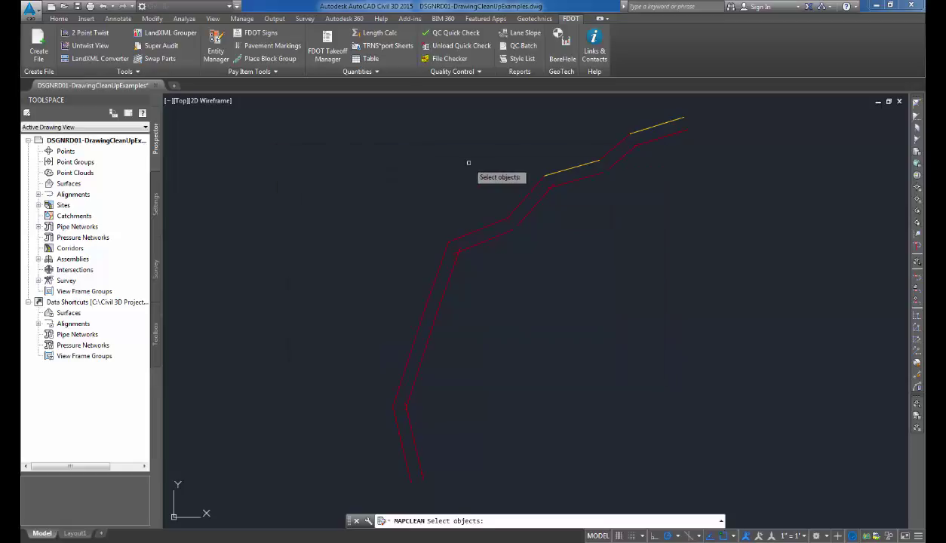
{"action": "scroll", "coordinate": [468, 162], "scroll_direction": "down", "scroll_amount": 3}
{"action": "left_click", "coordinate": [386, 142]}
{"action": "left_click", "coordinate": [592, 302]}
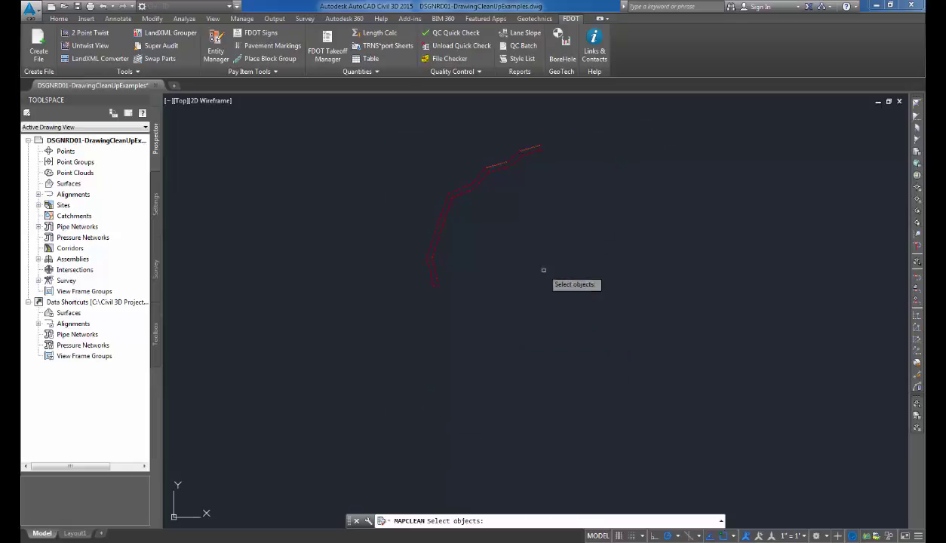
{"action": "key", "text": "Return"}
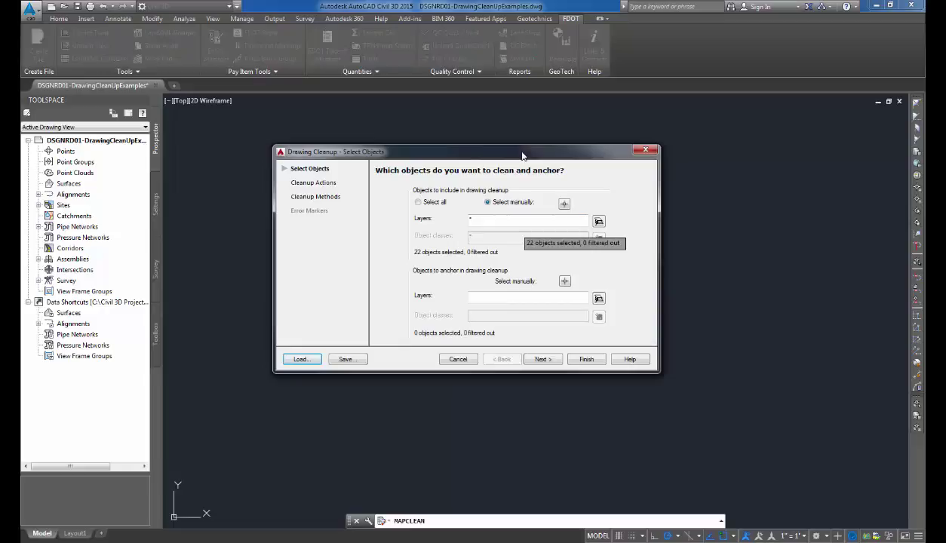
{"action": "left_click", "coordinate": [540, 359]}
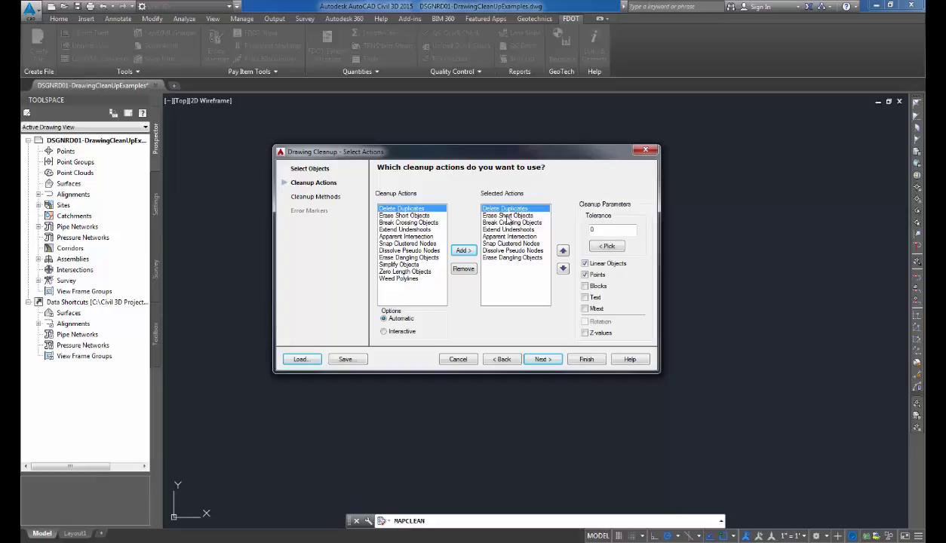
Add Zero Length Objects to the selected cleanup actions
{"action": "left_click", "coordinate": [508, 216]}
{"action": "left_click", "coordinate": [507, 222]}
{"action": "left_click", "coordinate": [509, 250]}
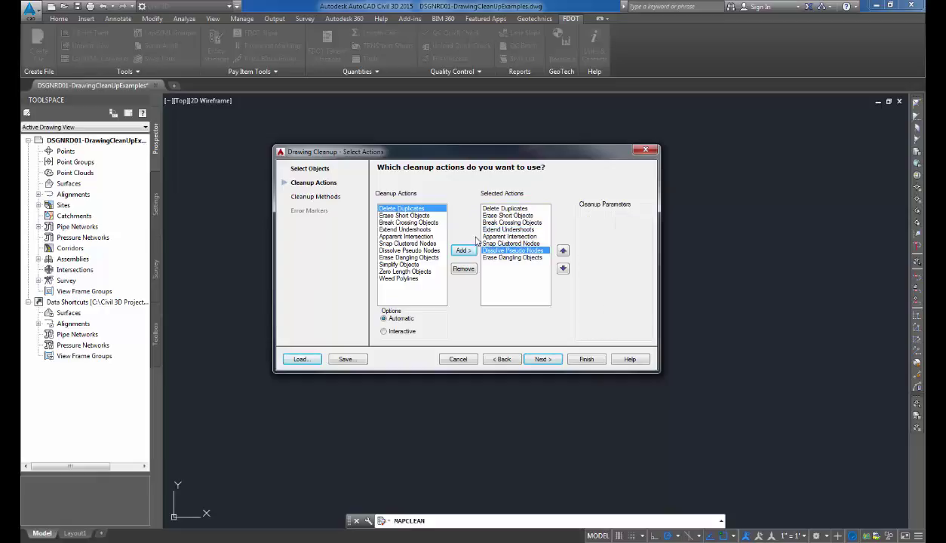
{"action": "left_click", "coordinate": [400, 271]}
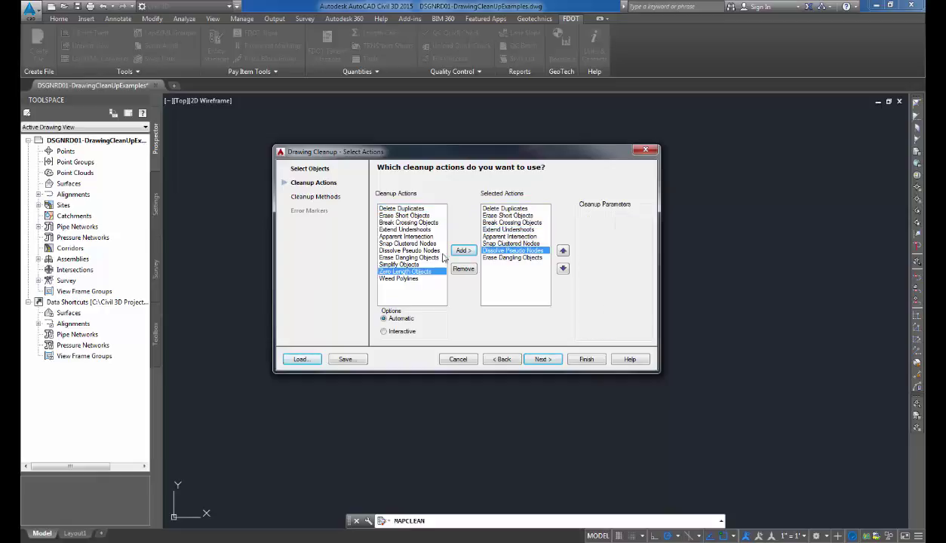
{"action": "left_click", "coordinate": [462, 251]}
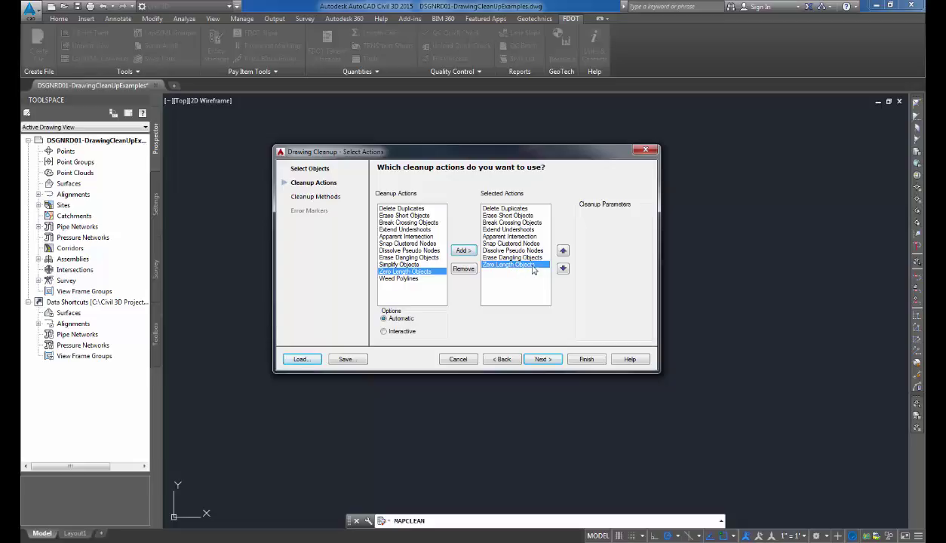
Review each selected action's tolerance, from Delete Duplicates to Erase Dangling Objects (0.08)
{"action": "left_click", "coordinate": [509, 209]}
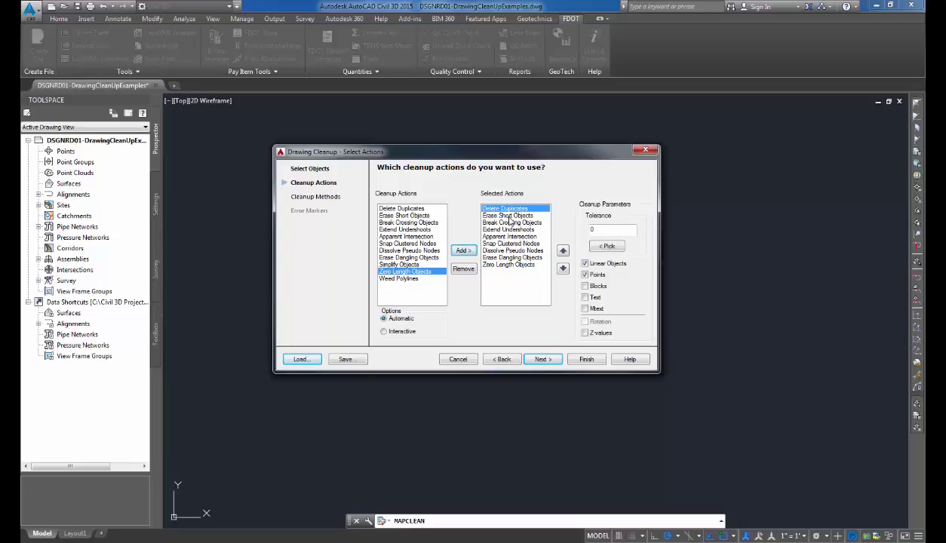
{"action": "left_click", "coordinate": [509, 216]}
{"action": "key", "text": "Down"}
{"action": "key", "text": "Down"}
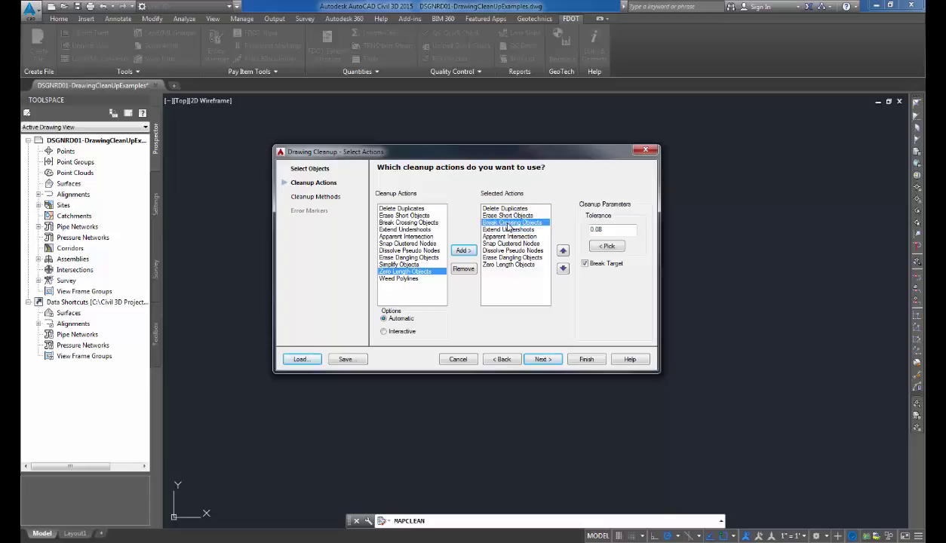
{"action": "key", "text": "Up"}
{"action": "key", "text": "Up"}
{"action": "key", "text": "Up"}
{"action": "key", "text": "Down"}
{"action": "key", "text": "Down"}
{"action": "key", "text": "Down"}
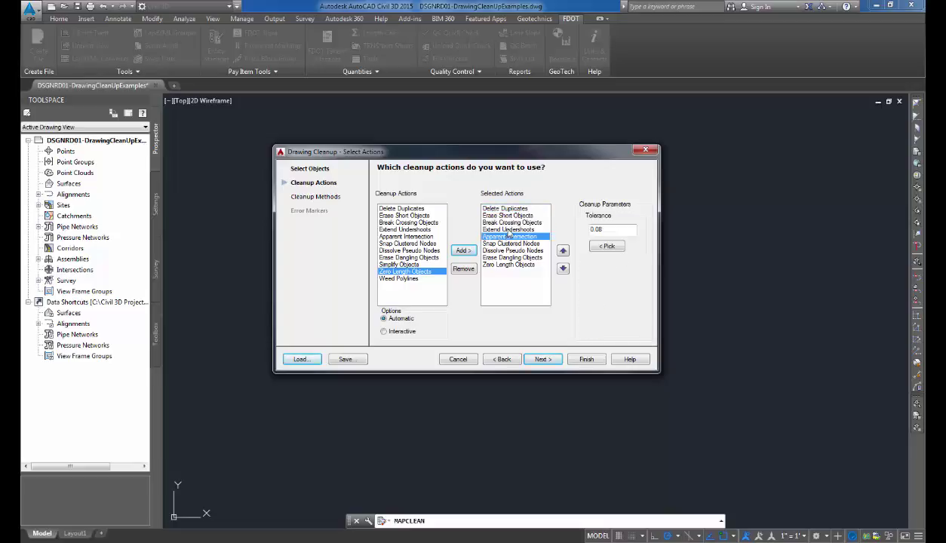
{"action": "key", "text": "Up"}
{"action": "key", "text": "Down"}
{"action": "key", "text": "Down"}
{"action": "left_click", "coordinate": [508, 245]}
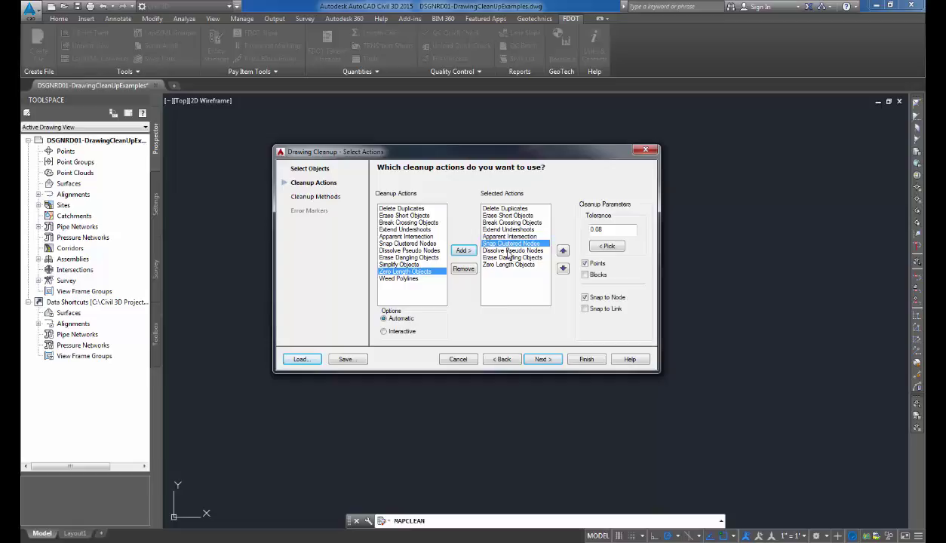
{"action": "left_click", "coordinate": [500, 251]}
{"action": "left_click", "coordinate": [501, 258]}
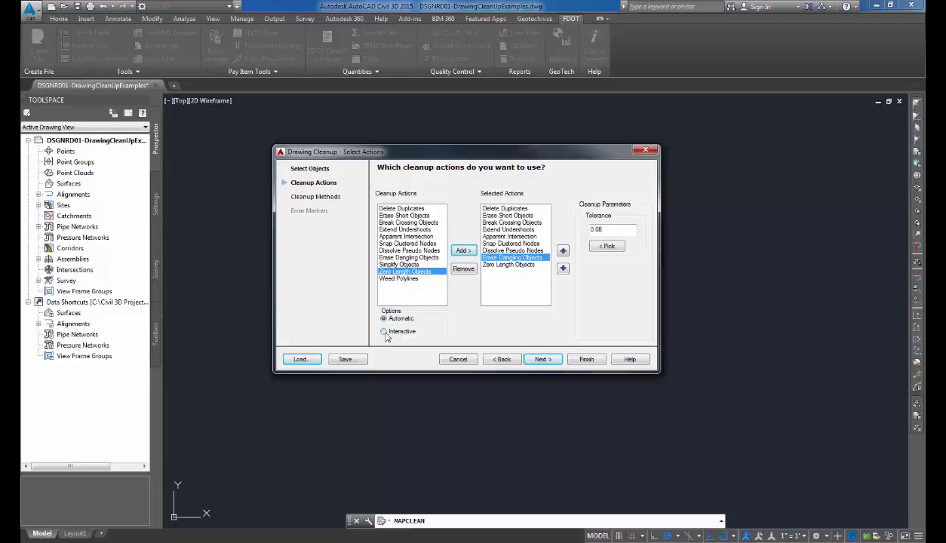
Keep the cleanup in Automatic rather than Interactive mode and proceed to Cleanup Methods
{"action": "left_click", "coordinate": [384, 332]}
{"action": "left_click", "coordinate": [383, 319]}
{"action": "left_click", "coordinate": [384, 331]}
{"action": "left_click", "coordinate": [384, 319]}
{"action": "left_click", "coordinate": [537, 360]}
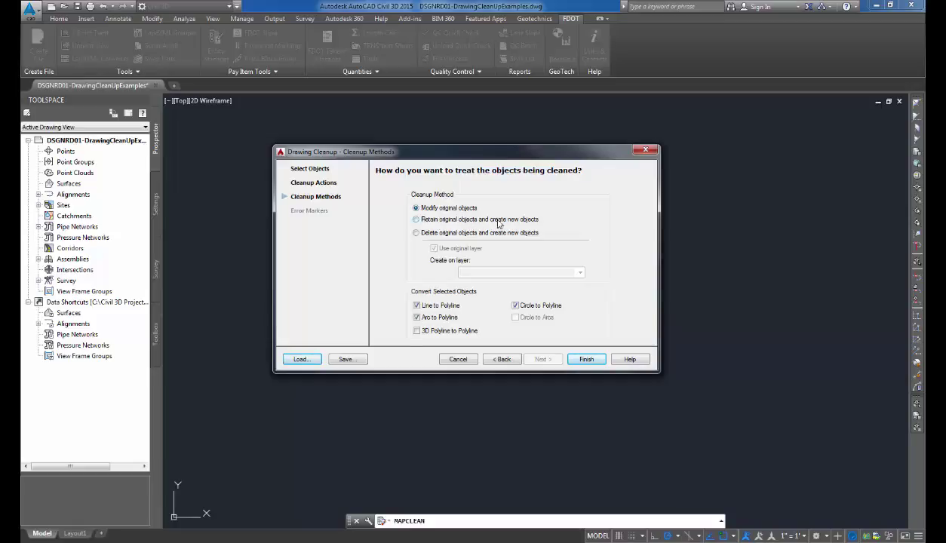
Choose Modify original objects and set the Line, Arc and Circle to Polyline conversions
{"action": "left_click", "coordinate": [416, 233]}
{"action": "left_click", "coordinate": [415, 208]}
{"action": "left_click", "coordinate": [417, 317]}
{"action": "left_click", "coordinate": [417, 306]}
{"action": "left_click", "coordinate": [515, 305]}
Finish the cleanup and confirm the yellow road edge is one continuous polyline
{"action": "left_click", "coordinate": [586, 360]}
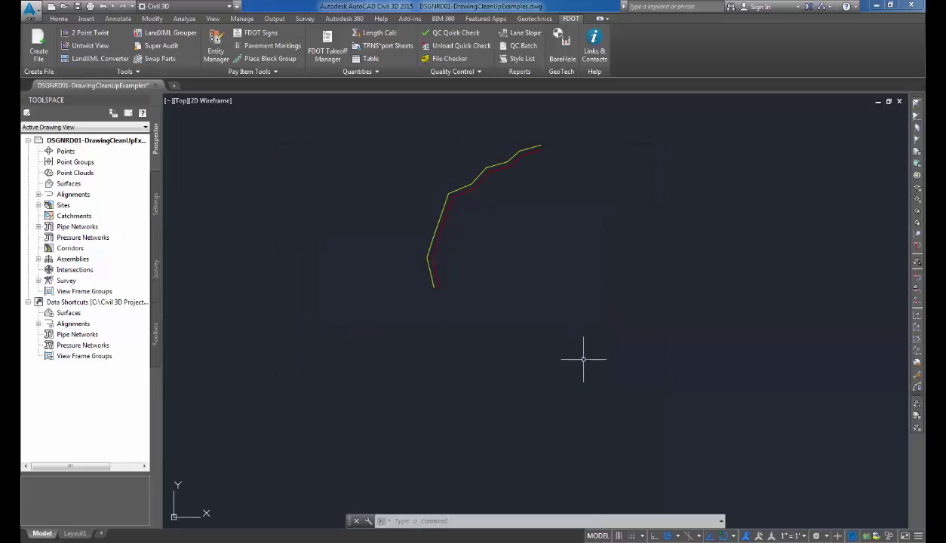
{"action": "middle_click_drag", "start_coordinate": [485, 264], "coordinate": [511, 338]}
{"action": "scroll", "coordinate": [498, 316], "scroll_direction": "up", "scroll_amount": 2}
{"action": "middle_click_drag", "start_coordinate": [490, 298], "coordinate": [477, 309]}
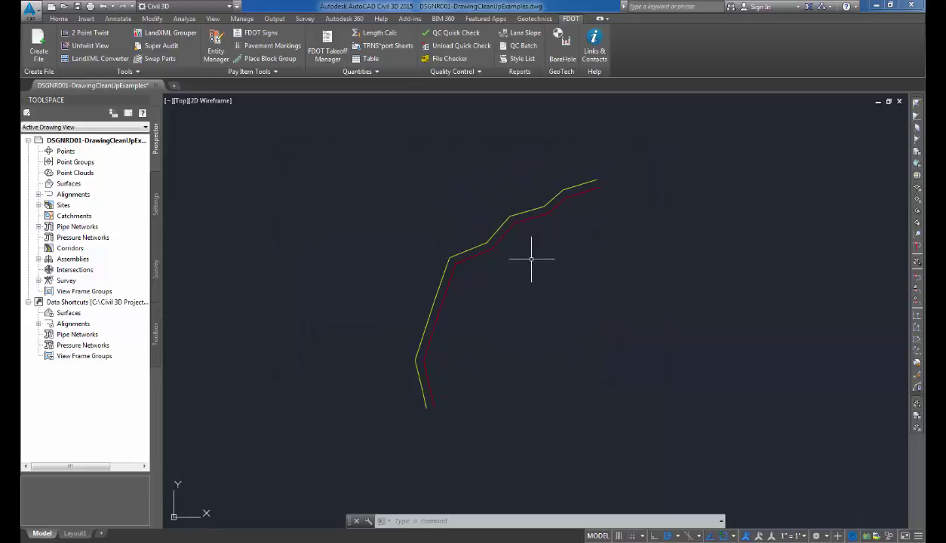
{"action": "left_click", "coordinate": [571, 185]}
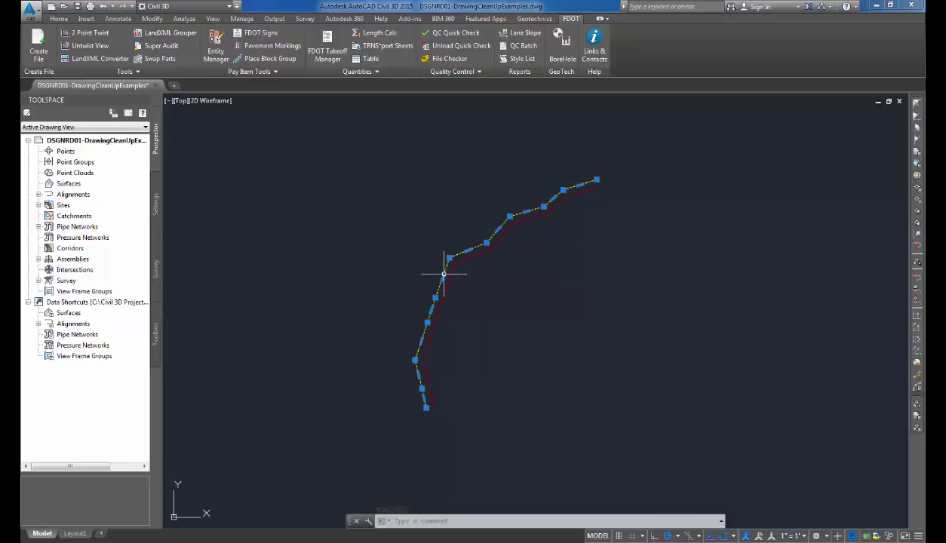
{"action": "key", "text": "Escape"}
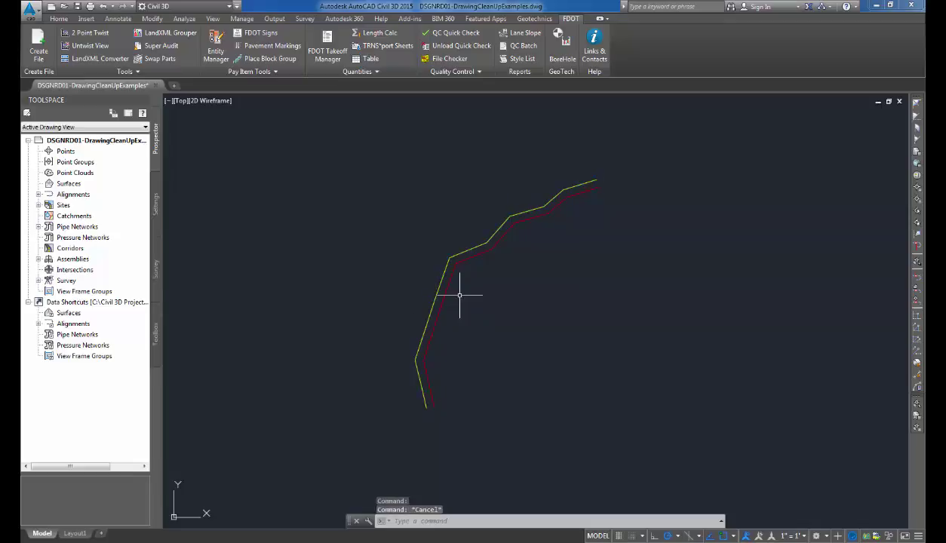
{"action": "scroll", "coordinate": [454, 268], "scroll_direction": "up", "scroll_amount": 2}
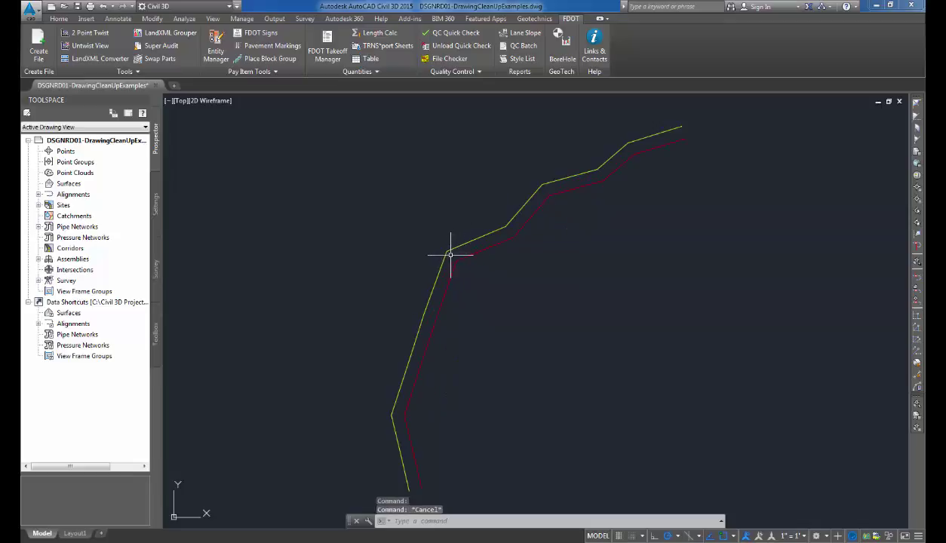